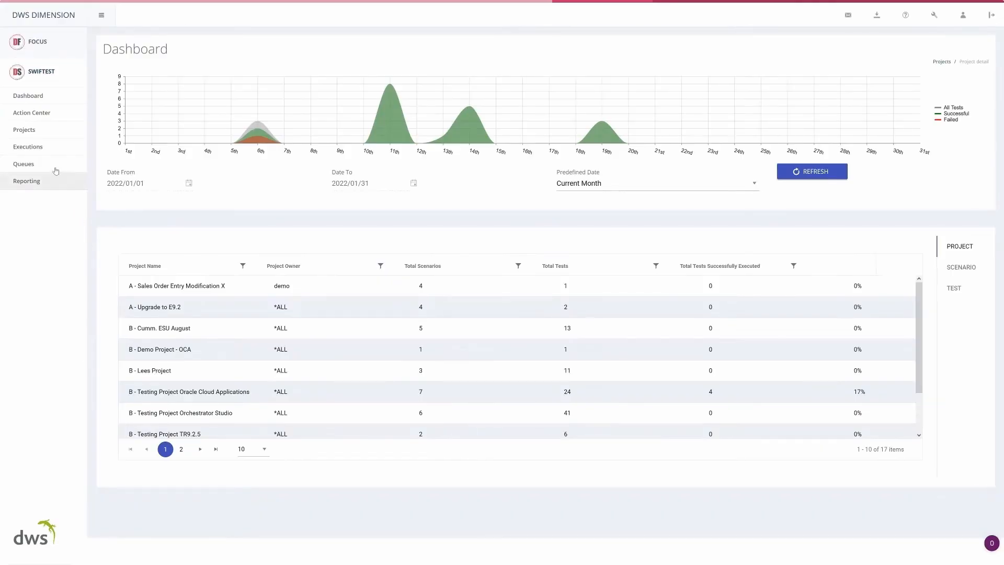
Open the GL.001 - Journal Entry test in the 09 - General Ledger scenario of the B - Testing Project XYZ project
left_click(34, 134)
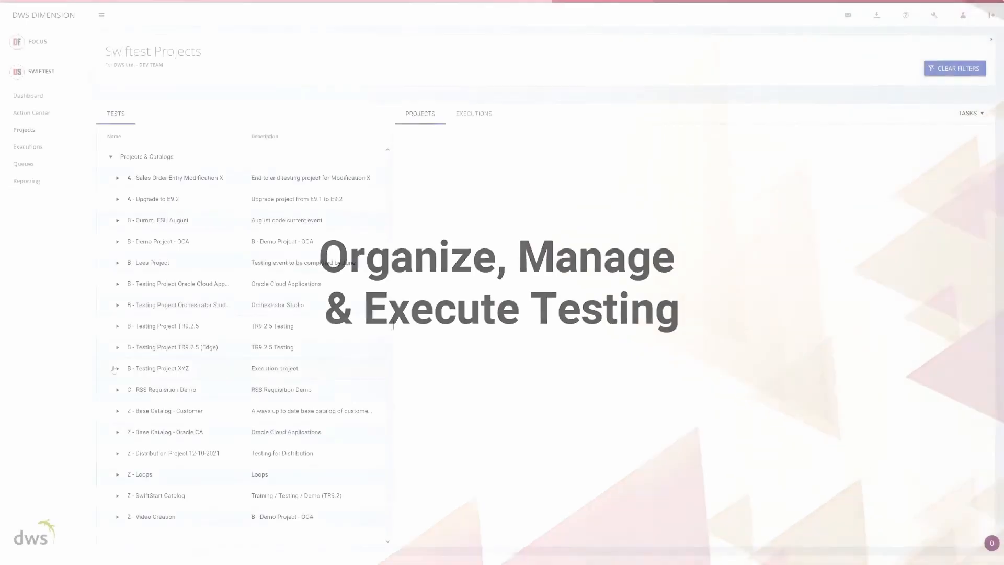
left_click(114, 369)
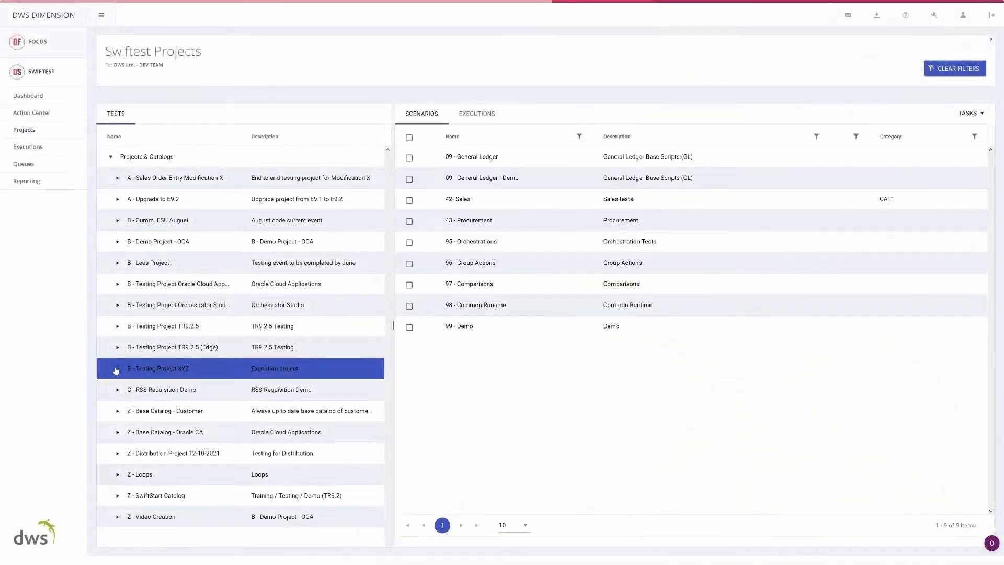
left_click(117, 370)
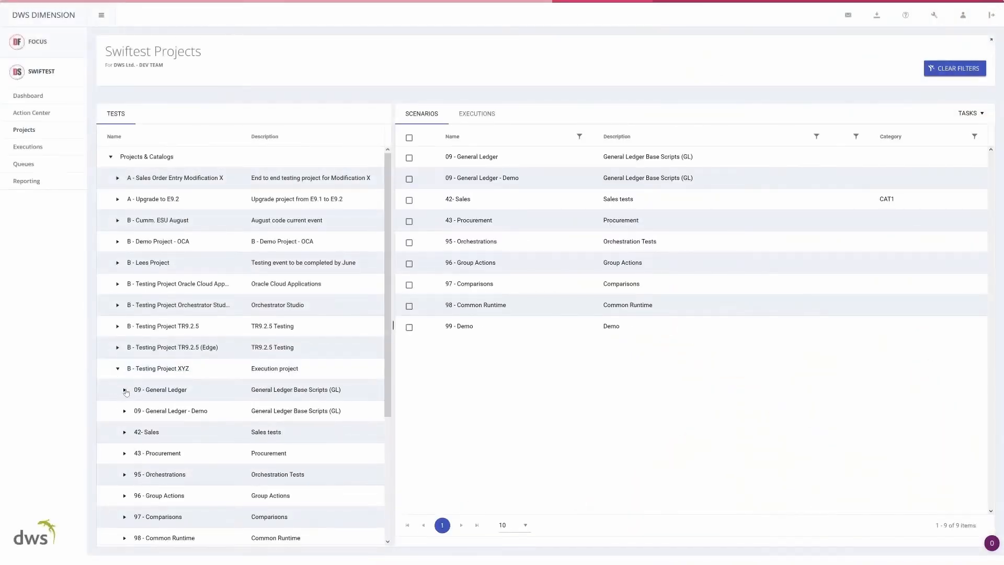
left_click(126, 392)
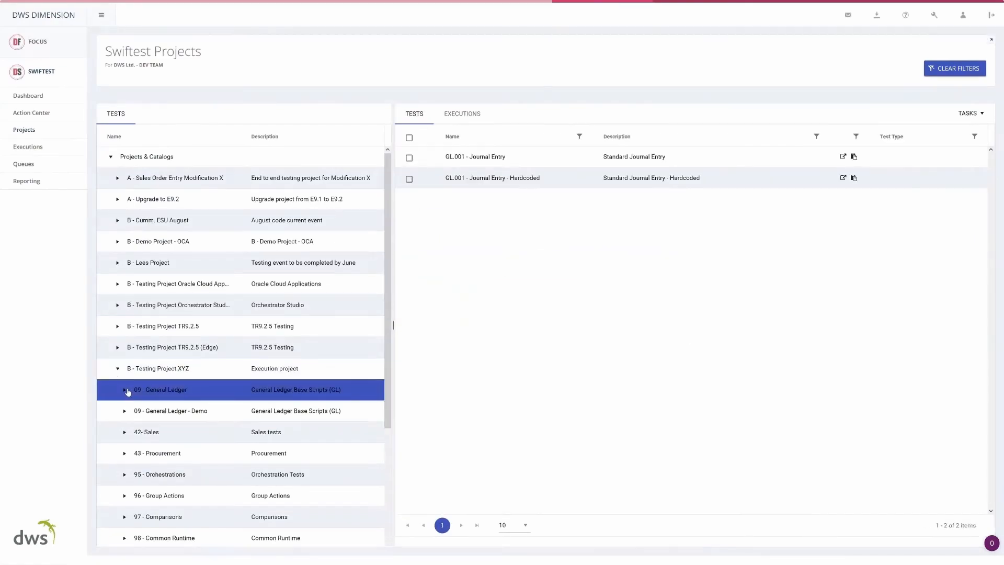
left_click(127, 392)
left_click(152, 407)
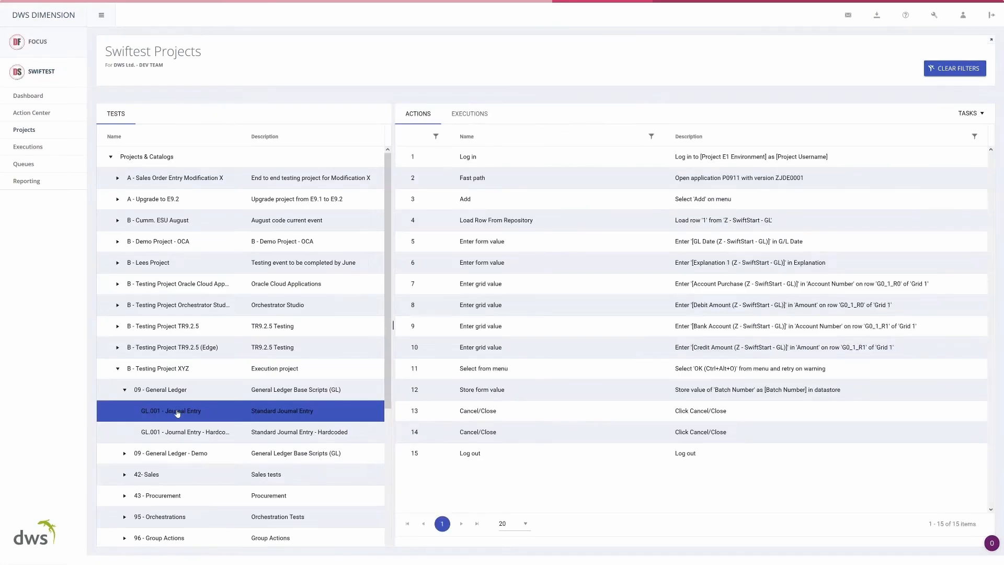
Generate a report for the most recent GL.001 - Journal Entry execution and open its PDF from the Swiftest reports
left_click_drag(390, 294, 387, 438)
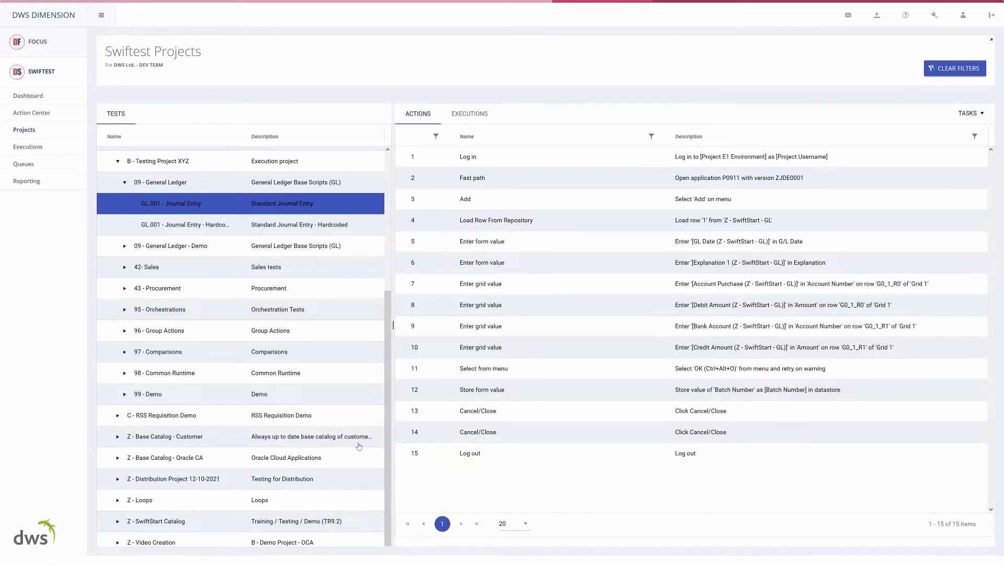
left_click(477, 117)
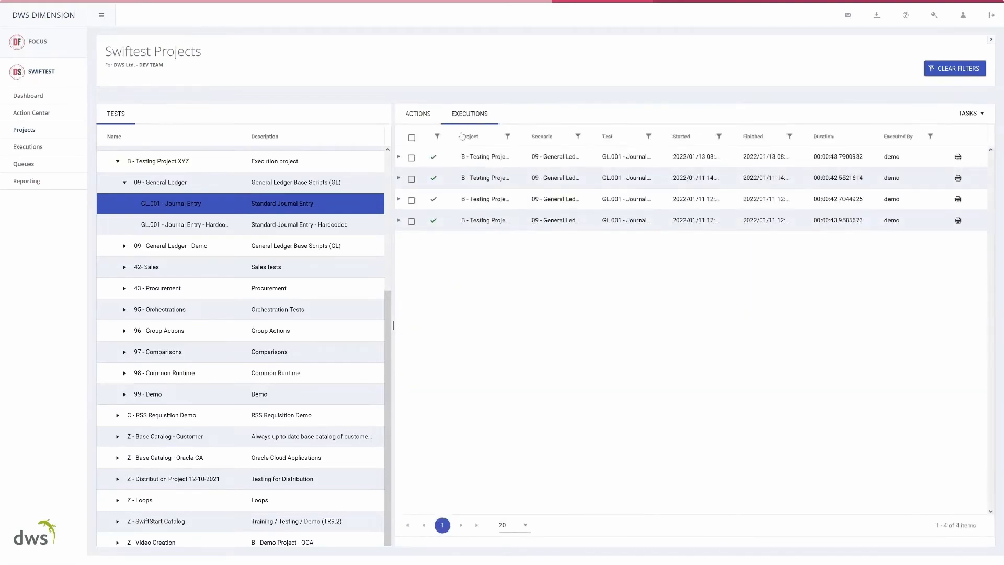
left_click(399, 156)
left_click(959, 157)
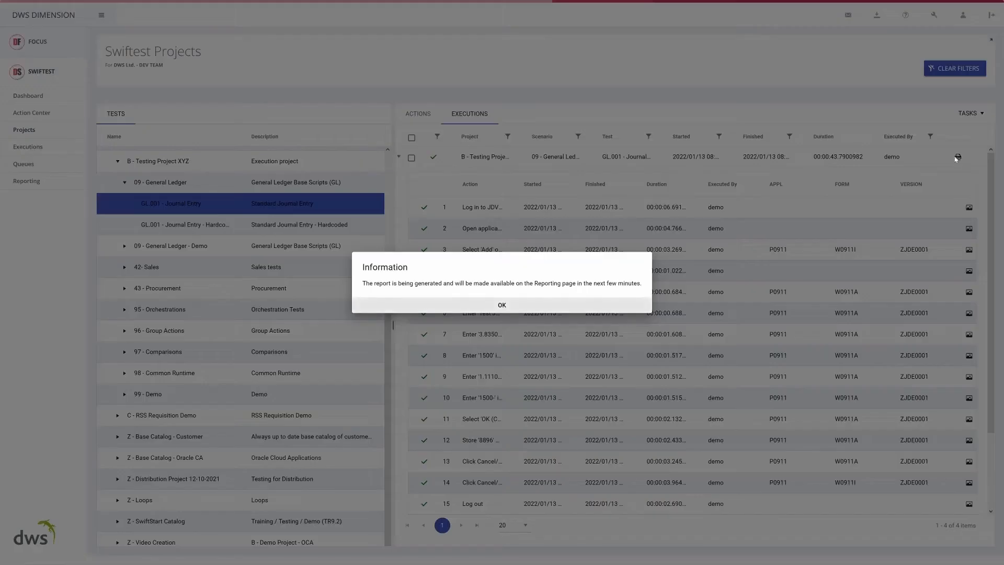
left_click(501, 307)
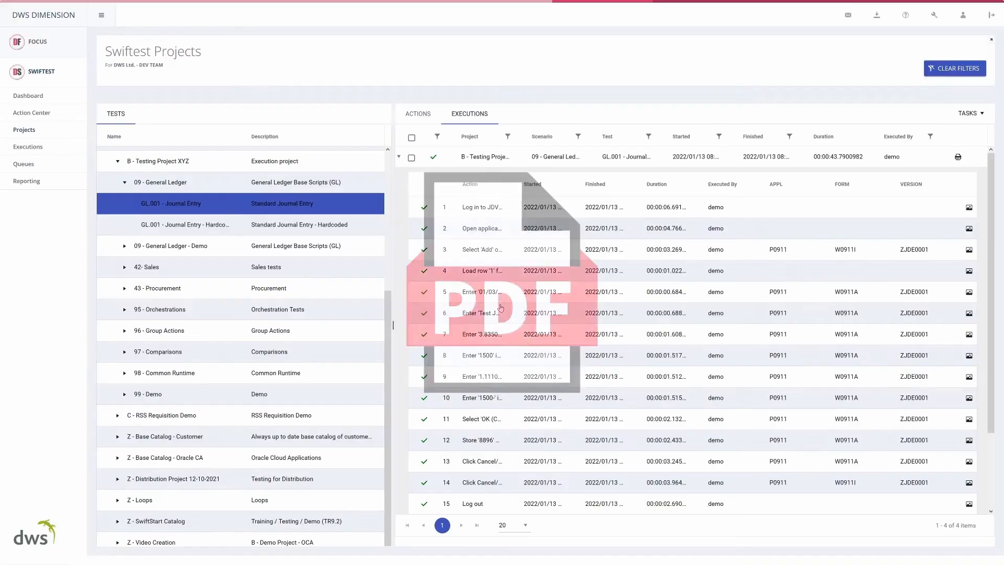
left_click(33, 182)
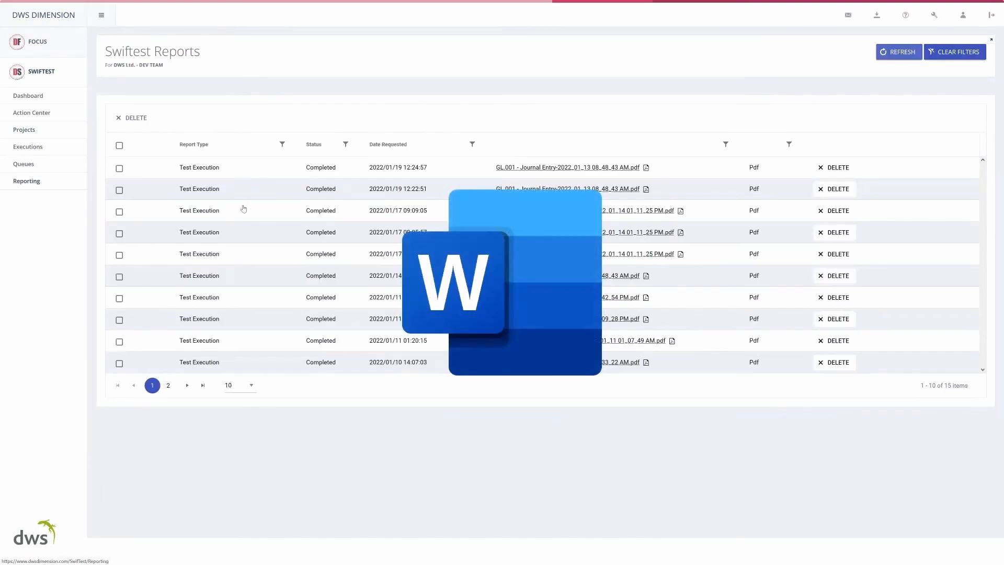
left_click(508, 172)
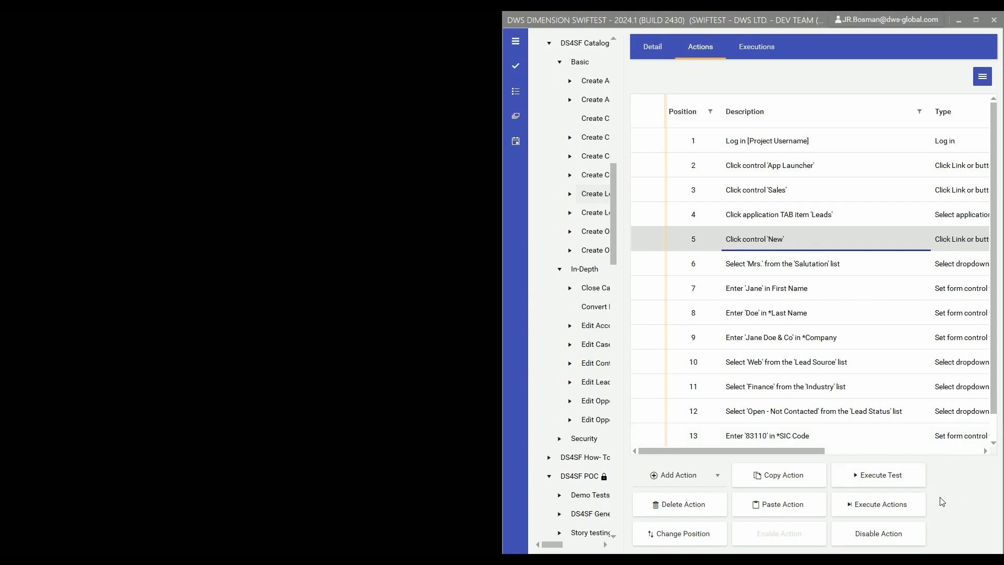
Execute the Create Lead test with the listed DataStore values and close the completed execution view
left_click(869, 477)
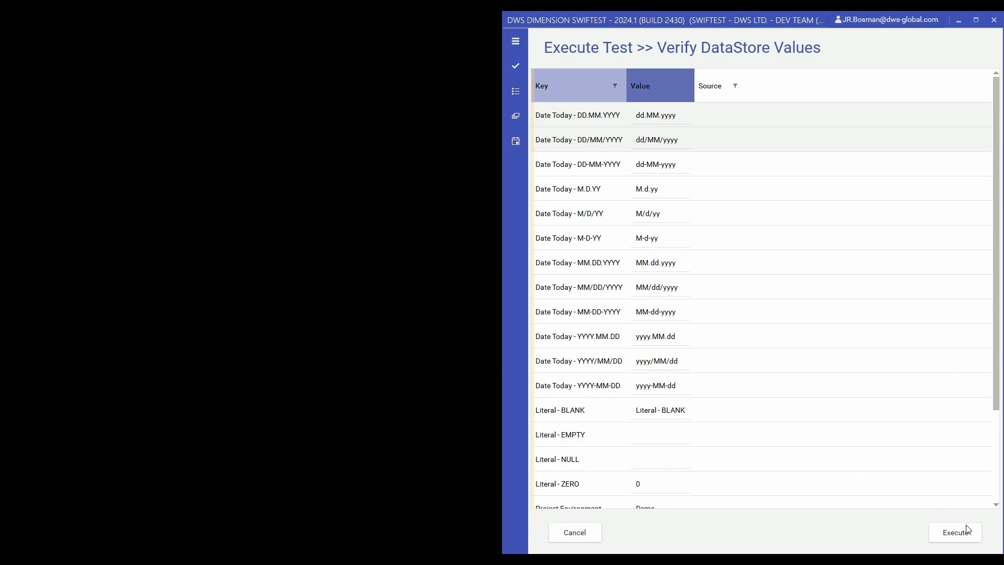
left_click(957, 532)
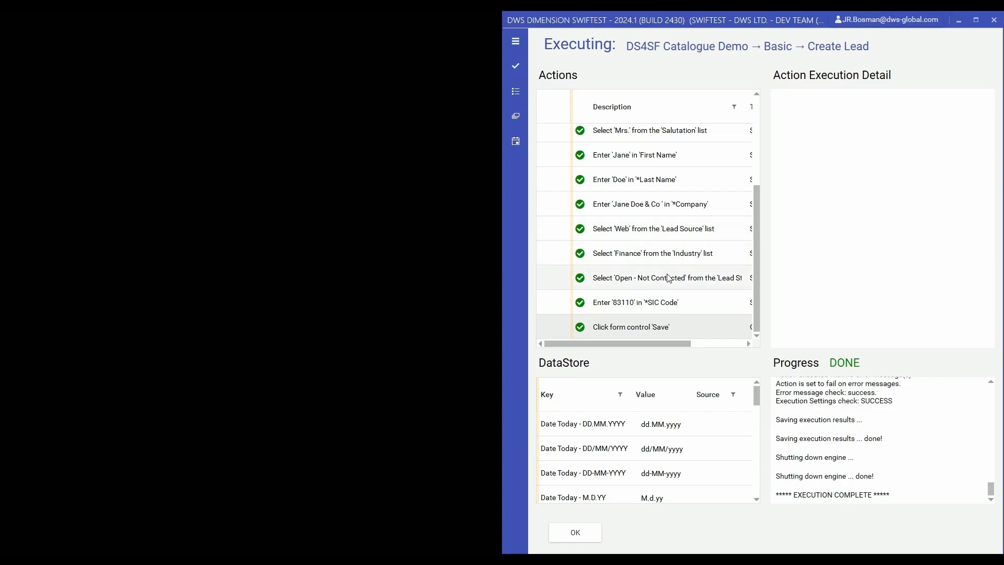
left_click(658, 327)
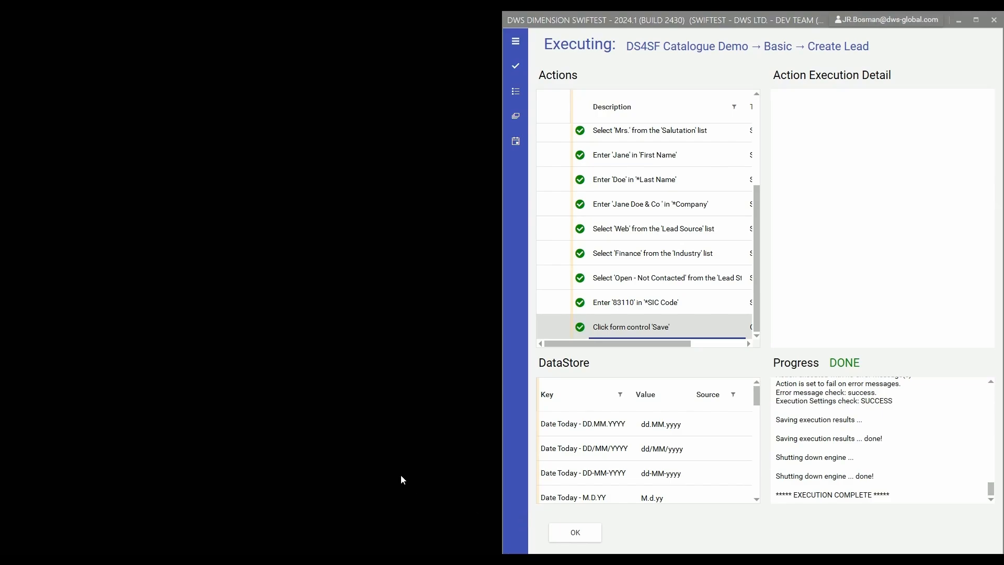
left_click(575, 536)
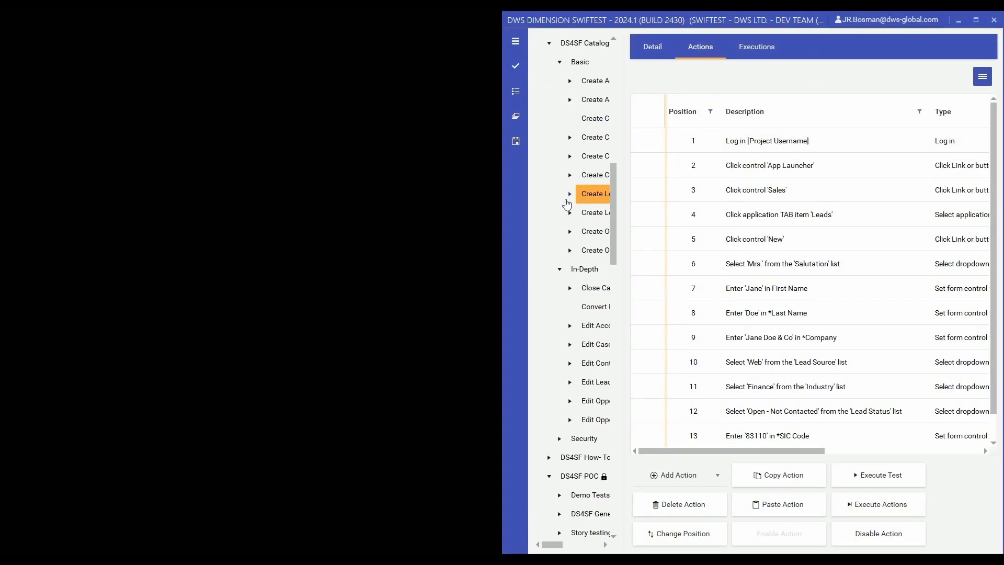
Open the latest Create Lead execution in a maximized window and examine the details and screenshots of its first three actions
left_click(592, 194)
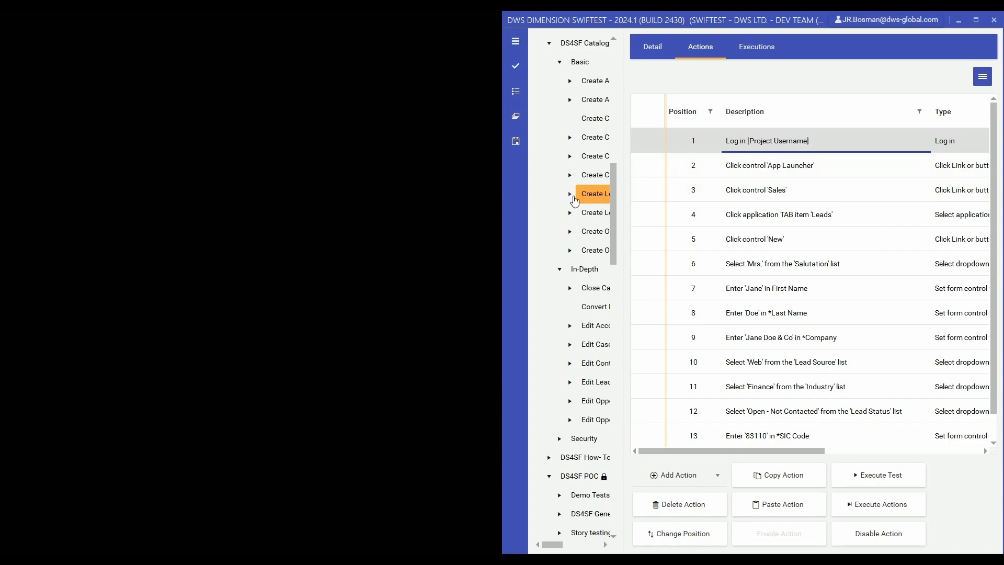
left_click(603, 214)
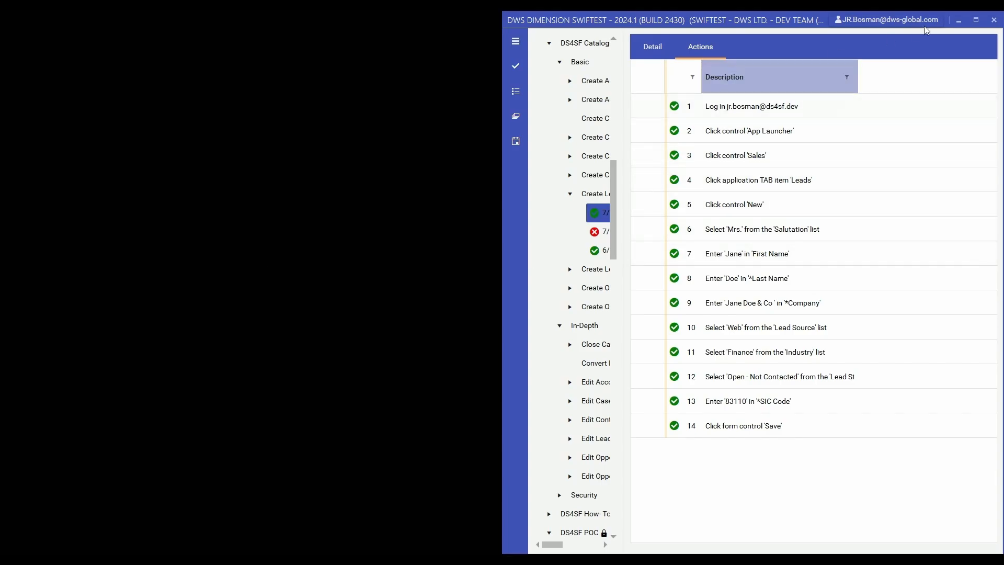
left_click(976, 20)
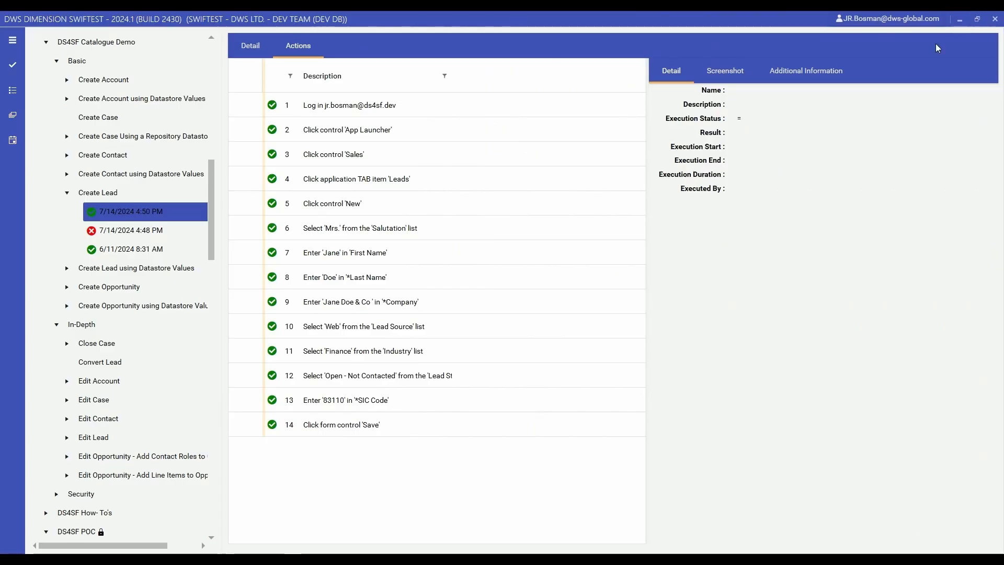
left_click(372, 105)
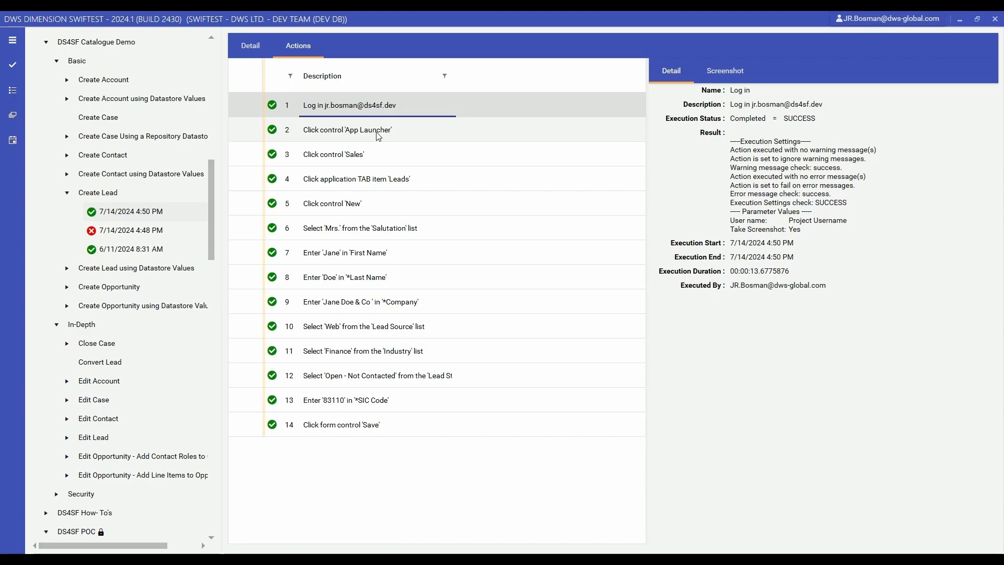
left_click(724, 72)
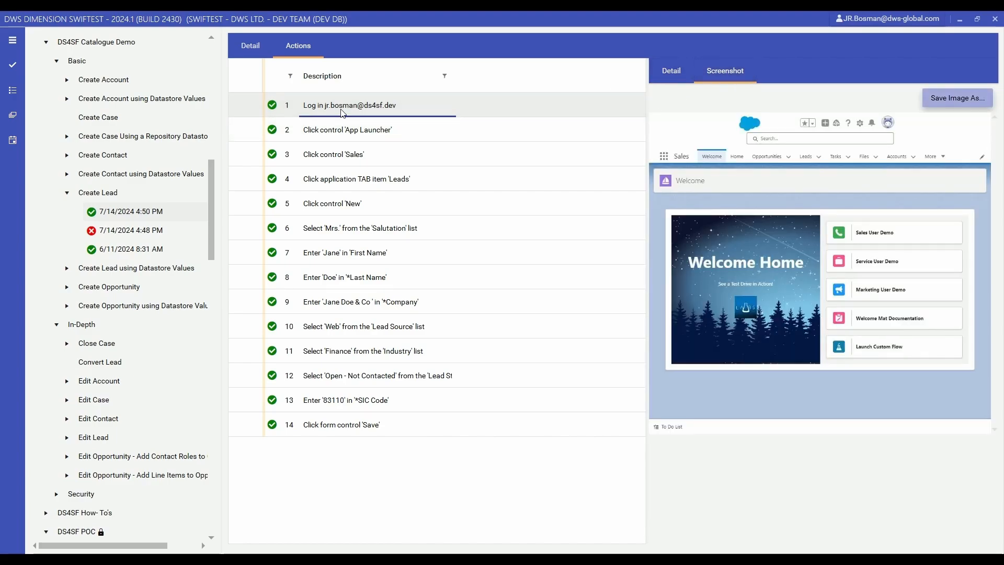
left_click(341, 129)
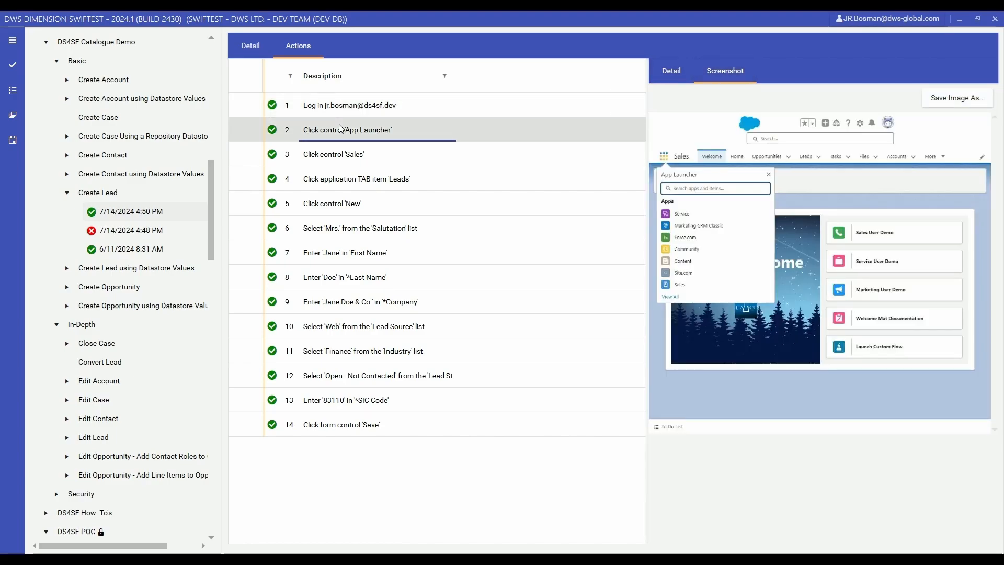
left_click(354, 165)
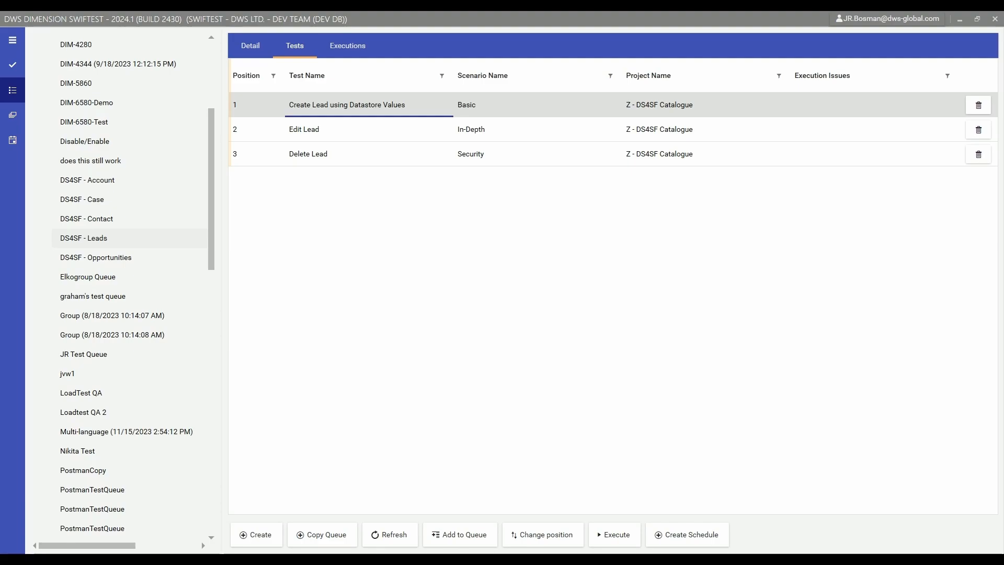
Examine the Create Lead using Datastore Values, Edit Lead and Delete Lead tests in the DS4SF - Leads queue
left_click(400, 130)
left_click(335, 108)
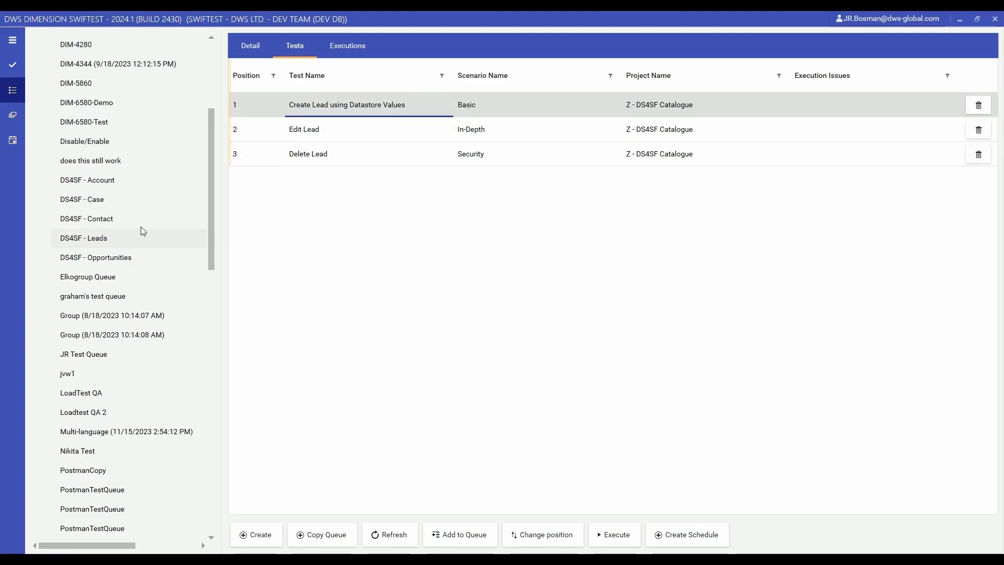
left_click(330, 146)
left_click(333, 110)
left_click(351, 131)
left_click(350, 156)
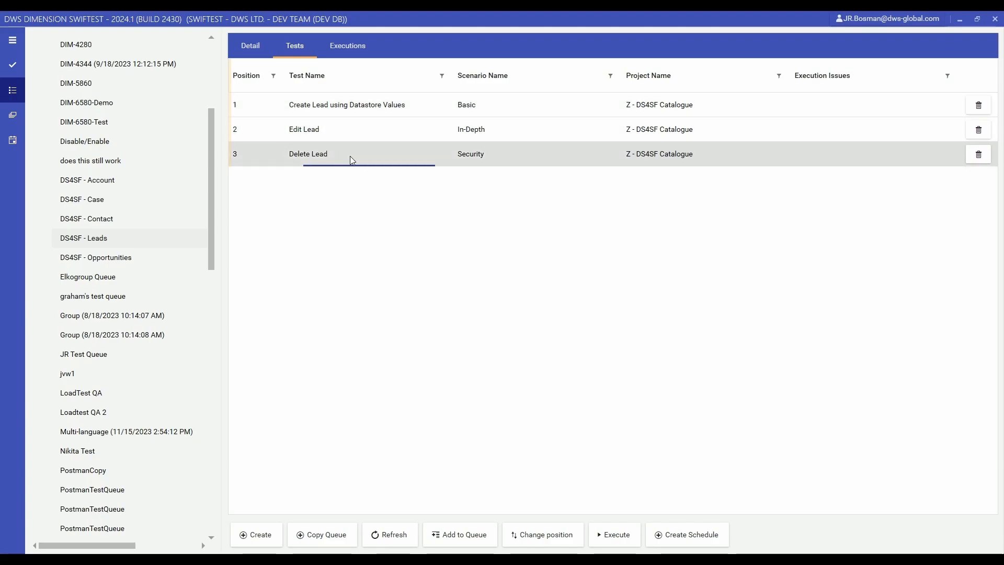
left_click(361, 107)
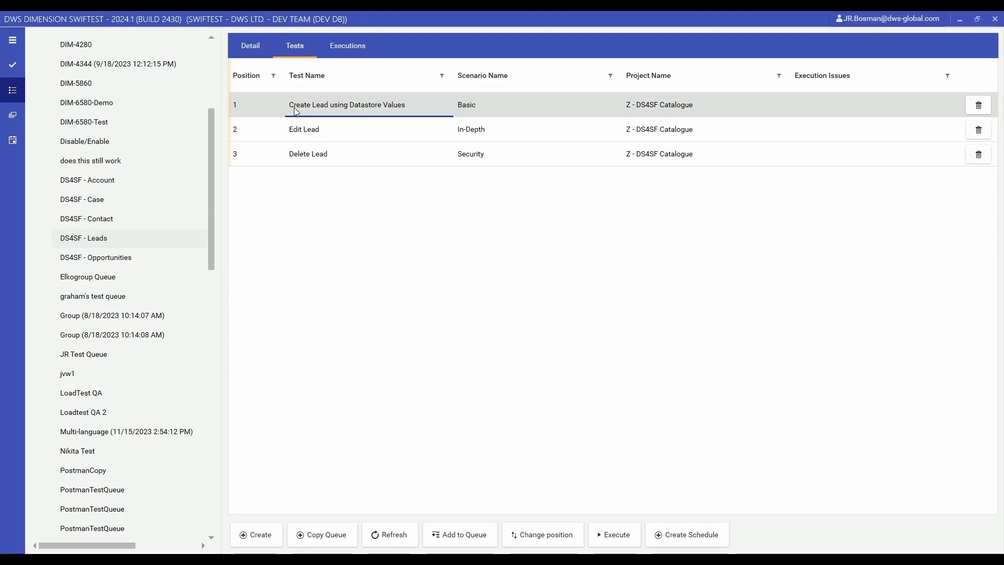
left_click(335, 130)
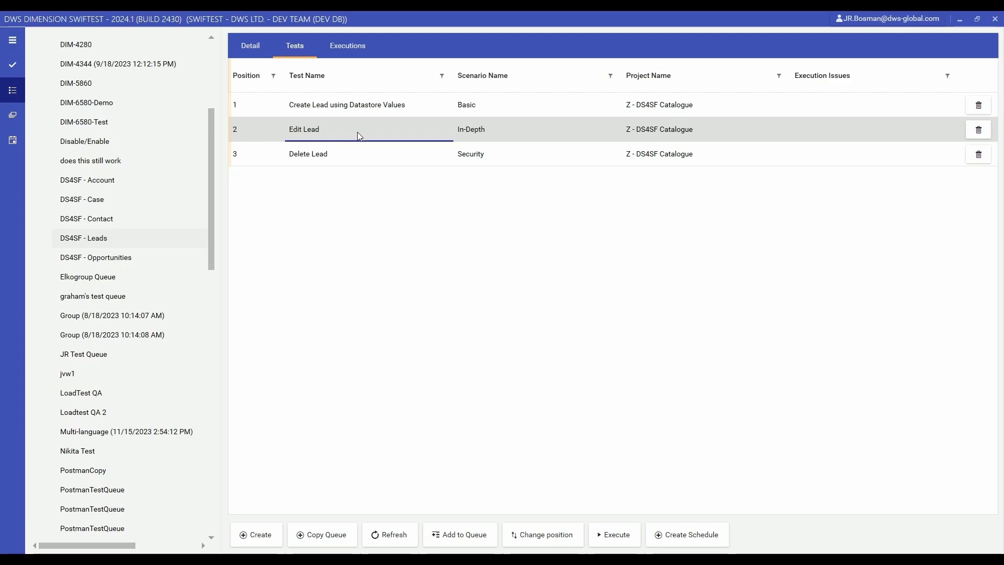
left_click(347, 150)
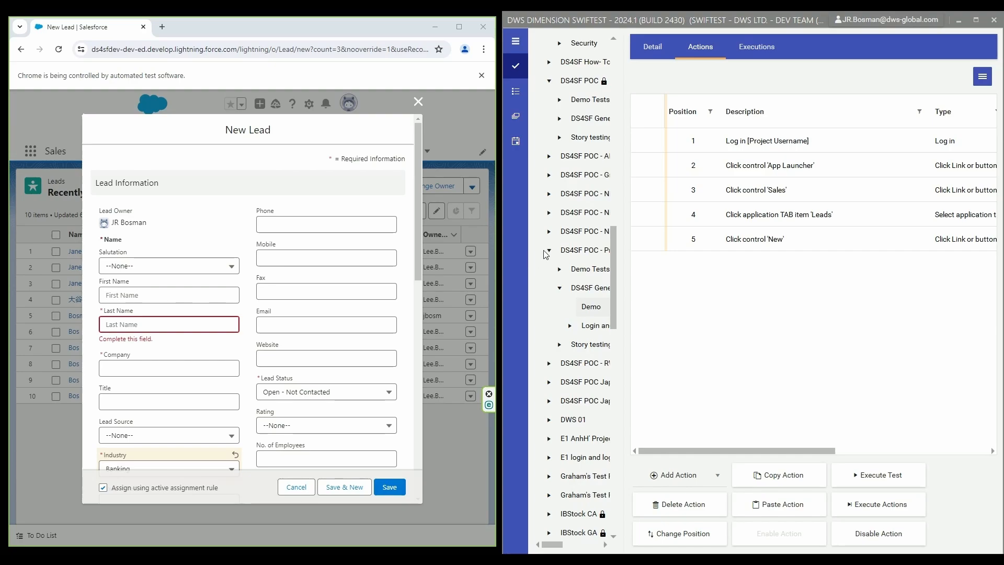
Add a Set form control value action after the Demo test's last action, Click control 'New'
left_click(749, 145)
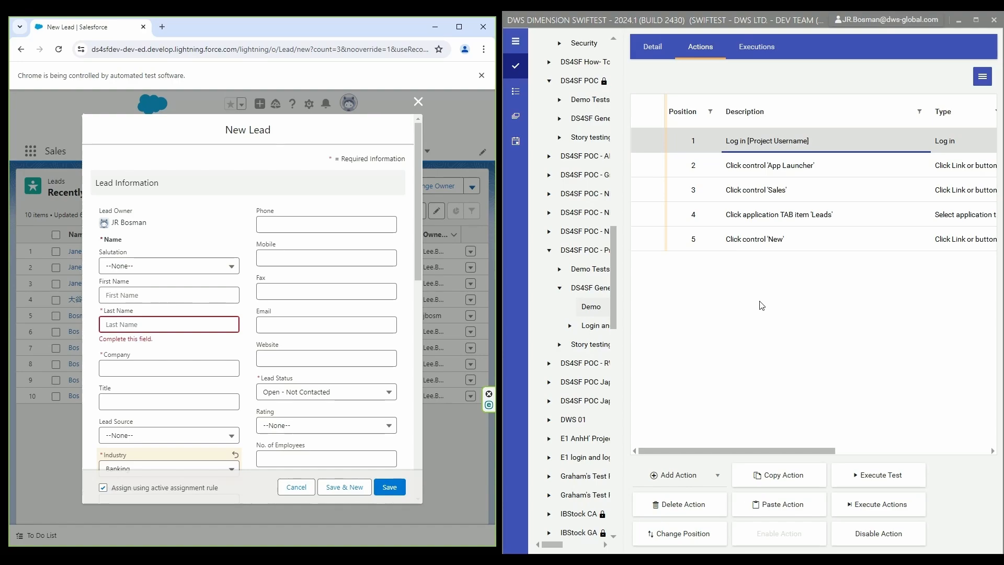
left_click(767, 239)
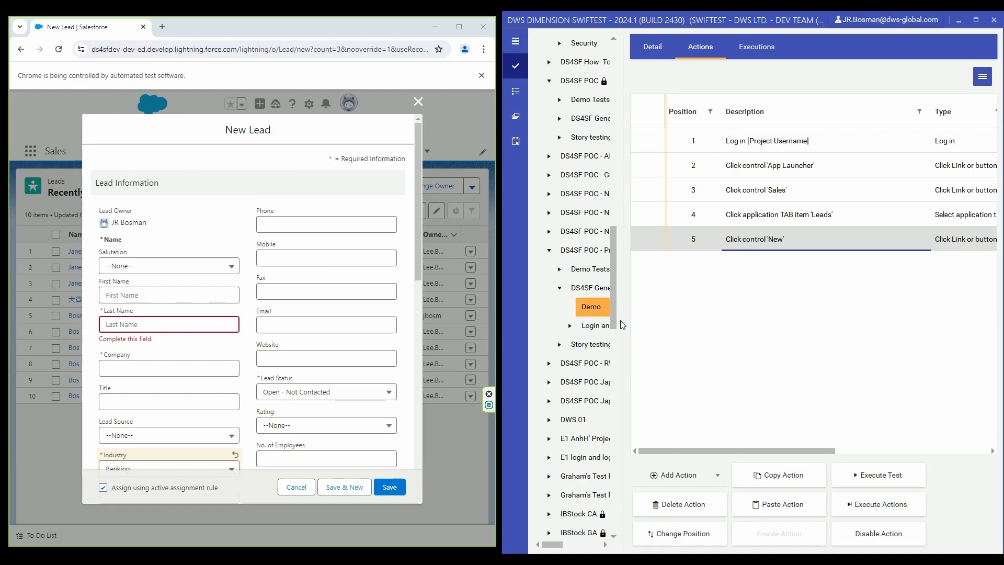
left_click(676, 478)
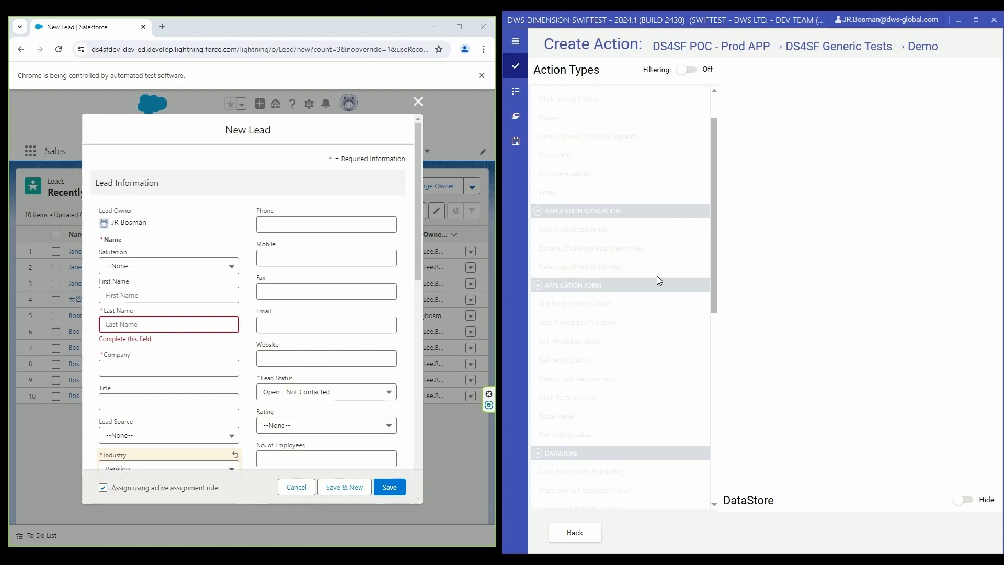
scroll(590, 303, "down", 3)
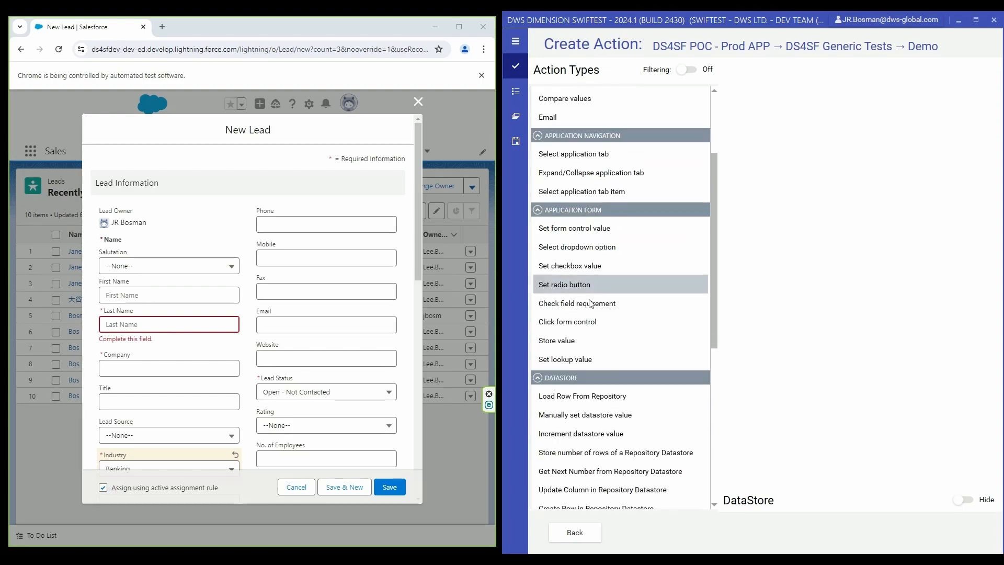
scroll(590, 303, "down", 12)
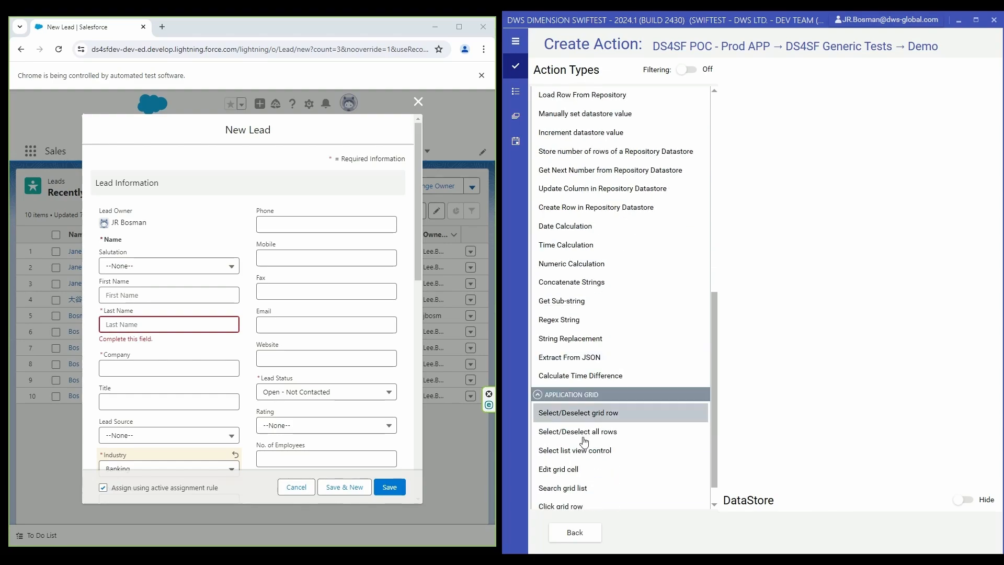
scroll(601, 339, "up", 11)
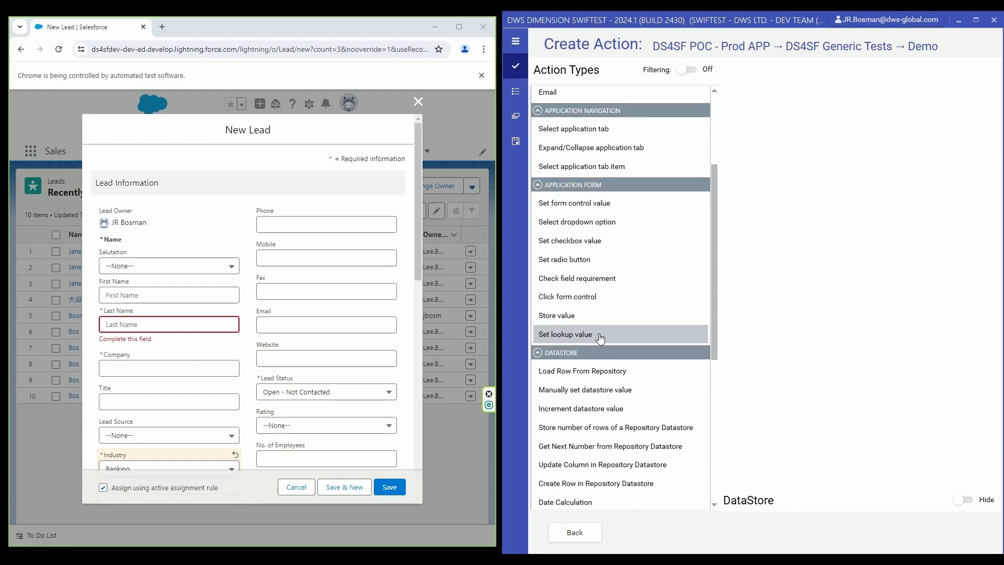
scroll(600, 339, "up", 5)
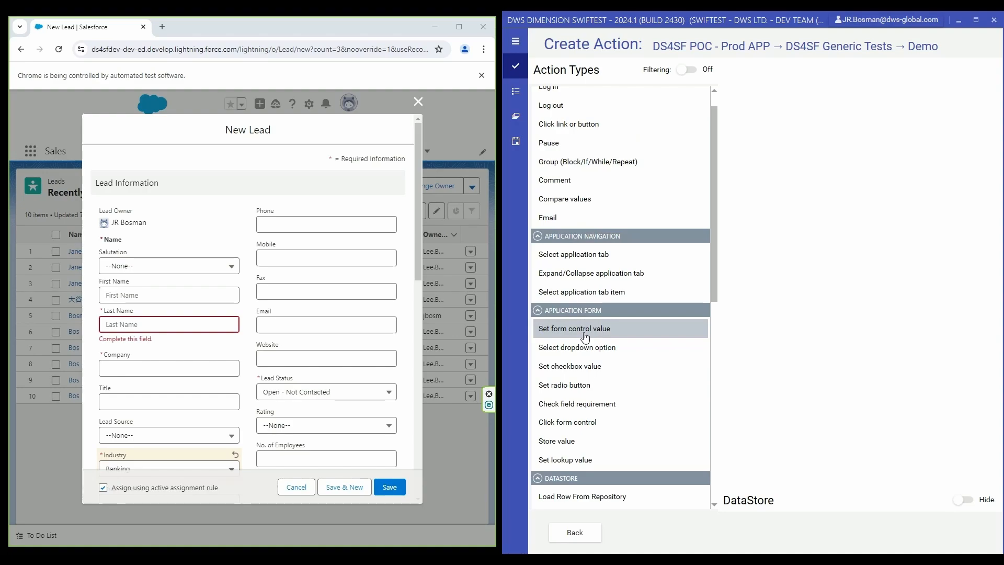
left_click(571, 332)
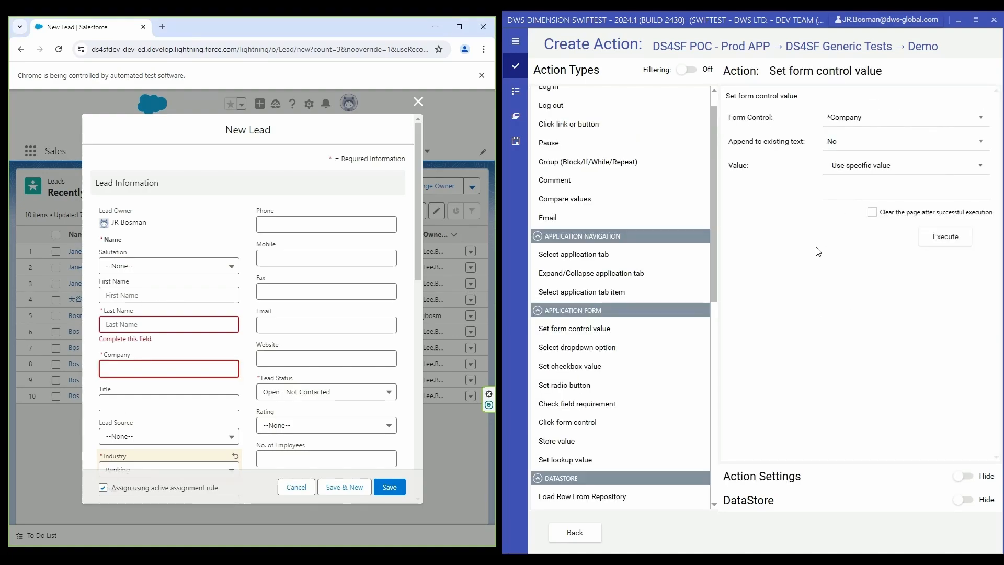
Target the *Last Name form control with the specific value "Last name" and execute the action
left_click(873, 118)
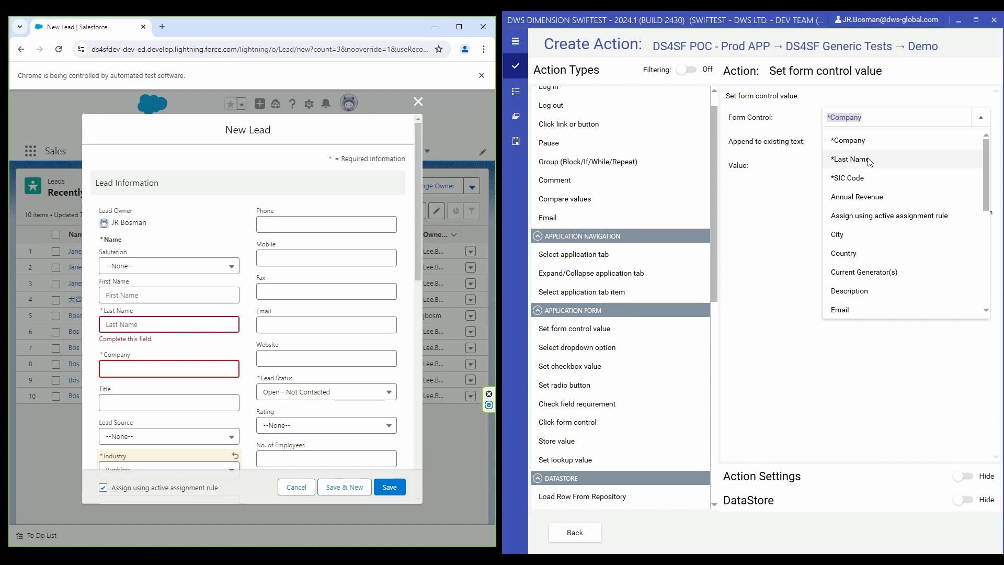
left_click(838, 160)
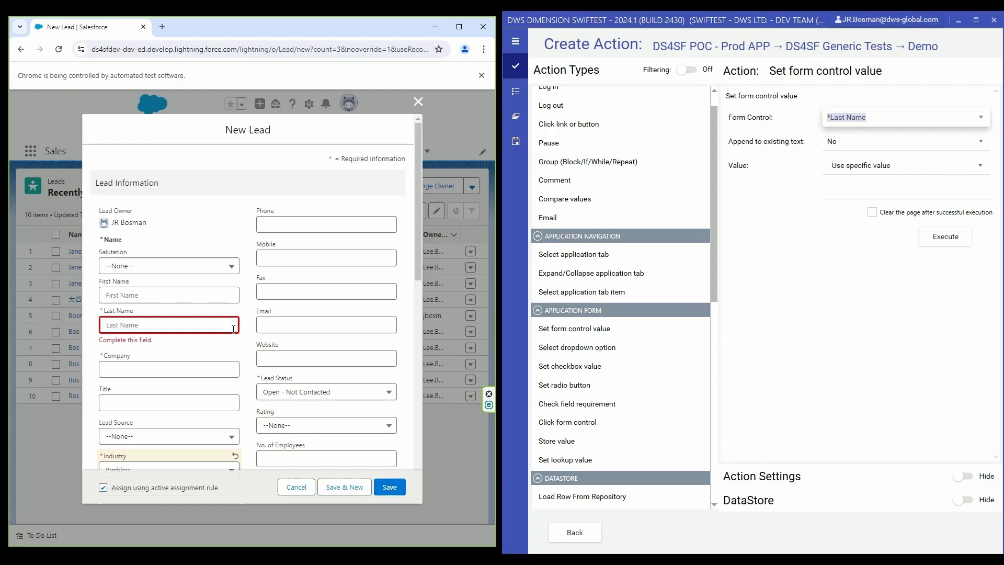
left_click(906, 189)
type("Last name")
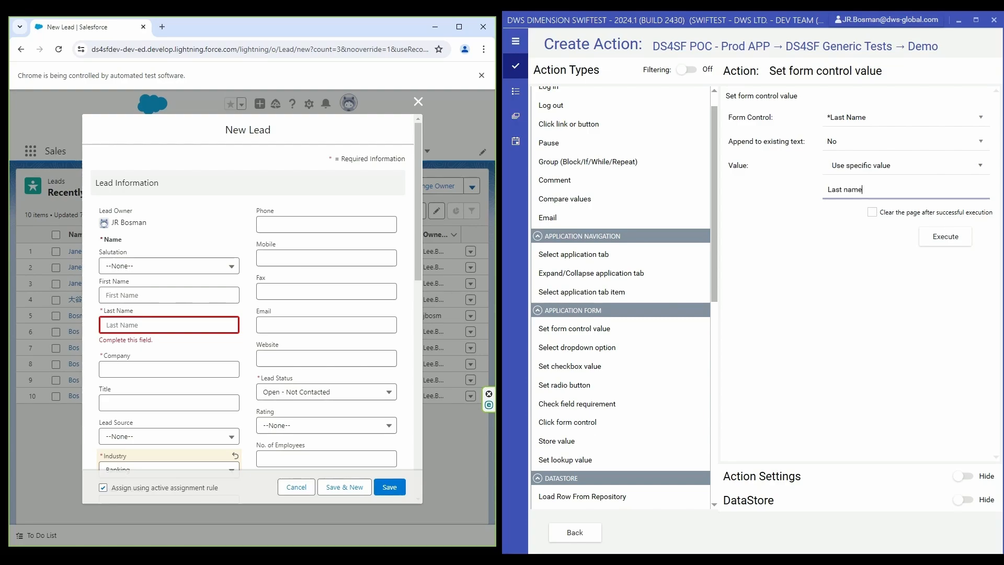
left_click(928, 238)
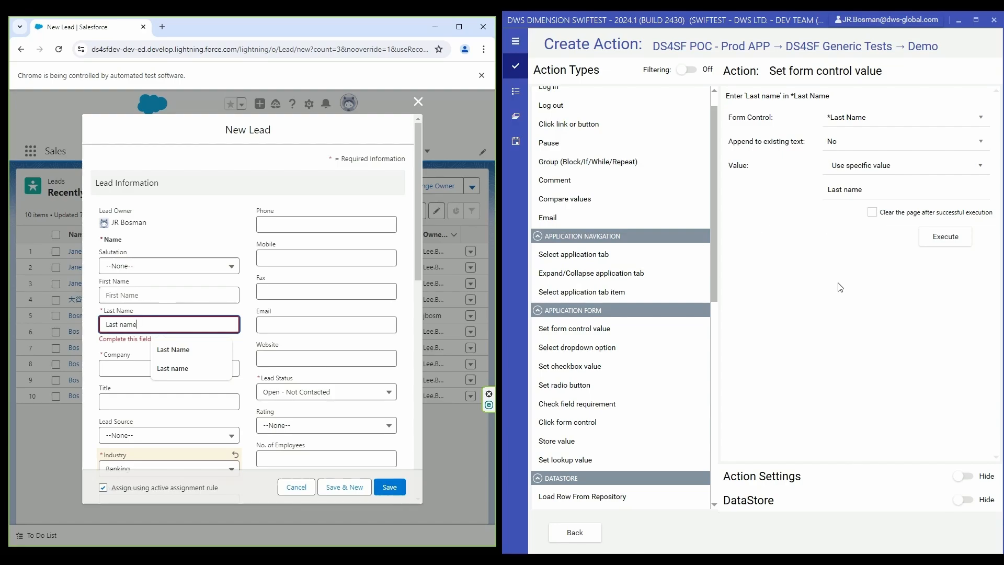
Switch the form control to *Company, enter the specific value "Company" and execute the action
left_click(898, 117)
left_click(865, 142)
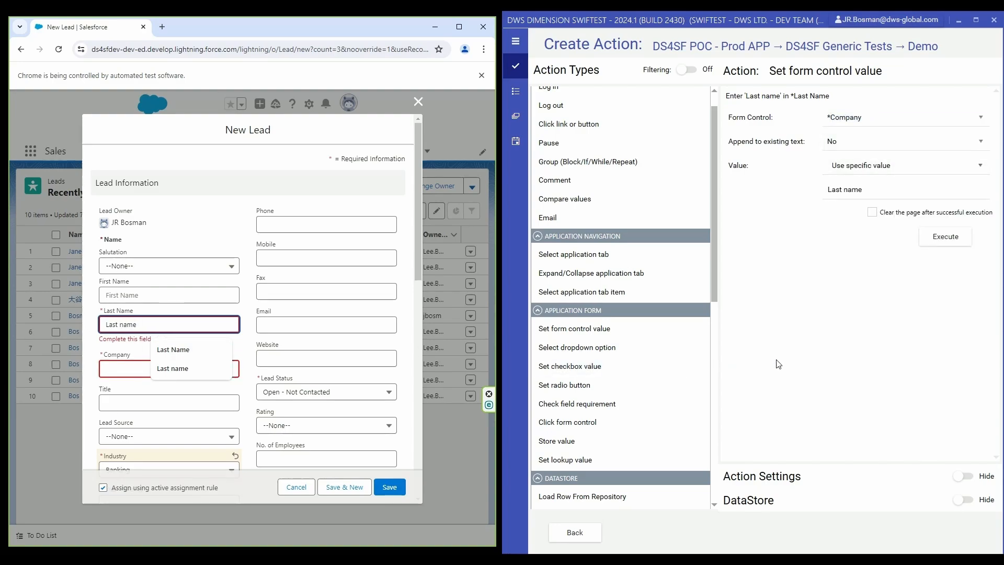
left_click_drag(862, 191, 803, 192)
type("Coma")
left_click(847, 190)
key("BackSpace")
left_click(944, 241)
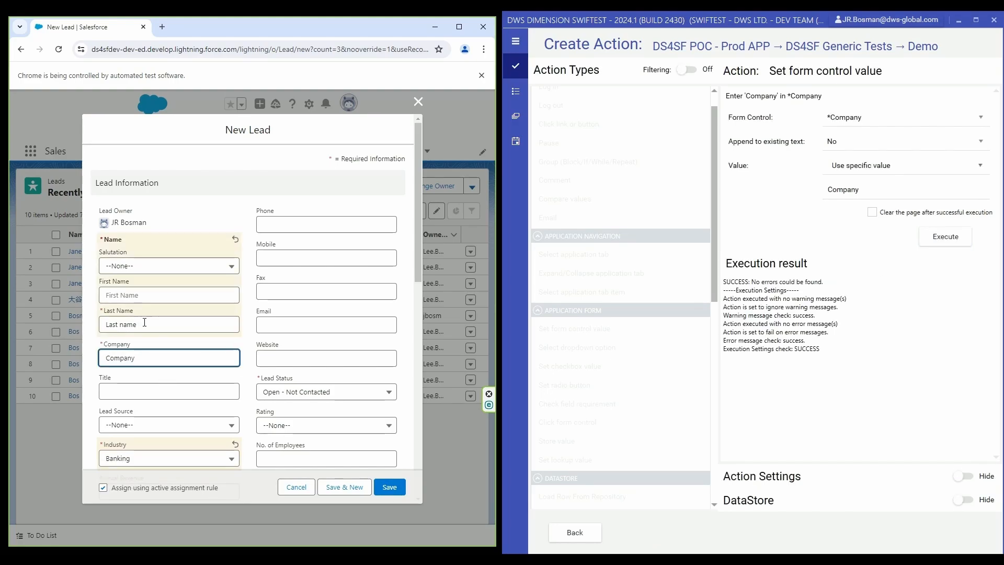
Set the form control to *SIC Code with the specific value 123 and execute the action
left_click(867, 117)
scroll(889, 173, "up", 2)
left_click(871, 177)
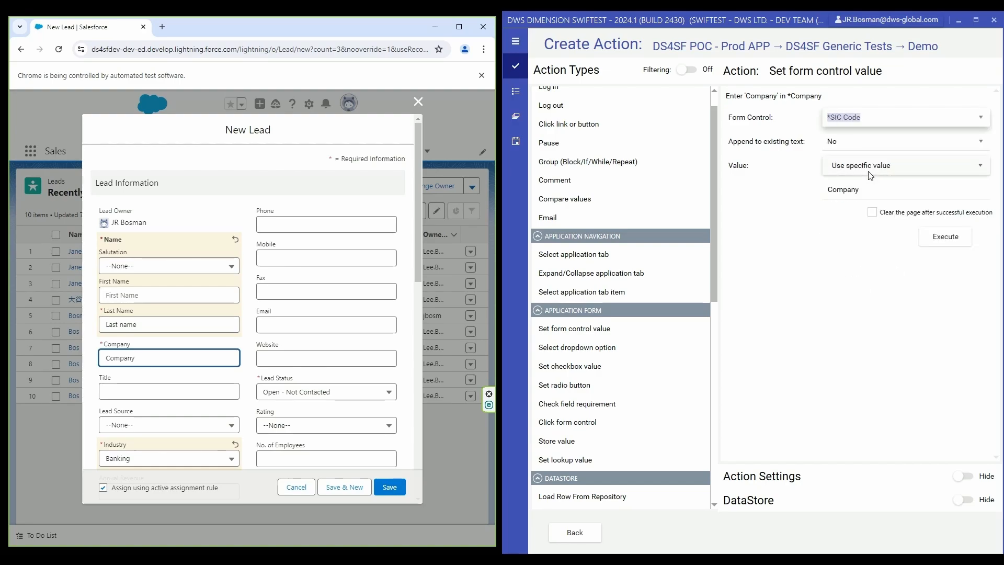
left_click_drag(874, 192, 803, 191)
type("123")
left_click(942, 238)
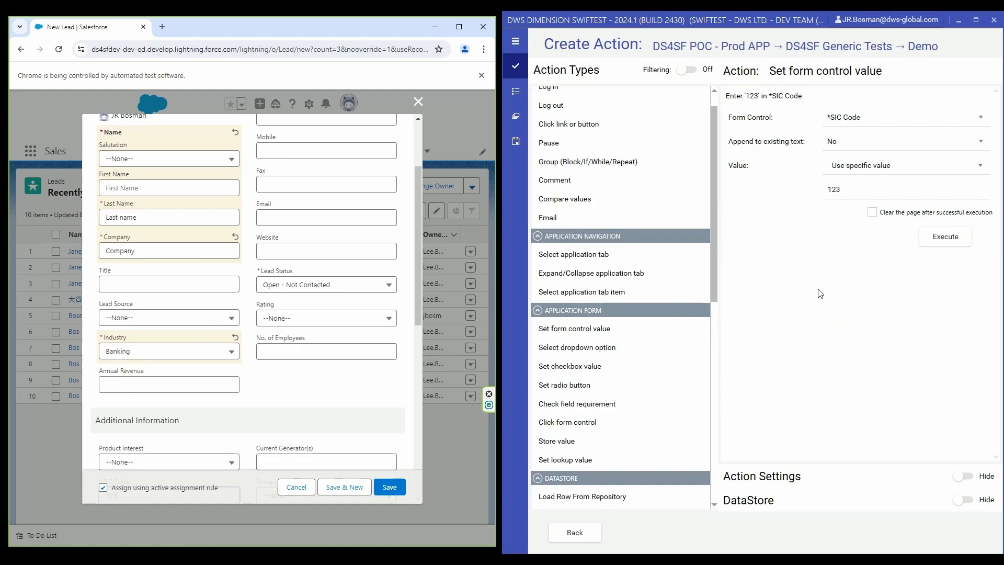
Create a Click form control action for the Save control of the New Lead form and execute it
scroll(628, 308, "up", 1)
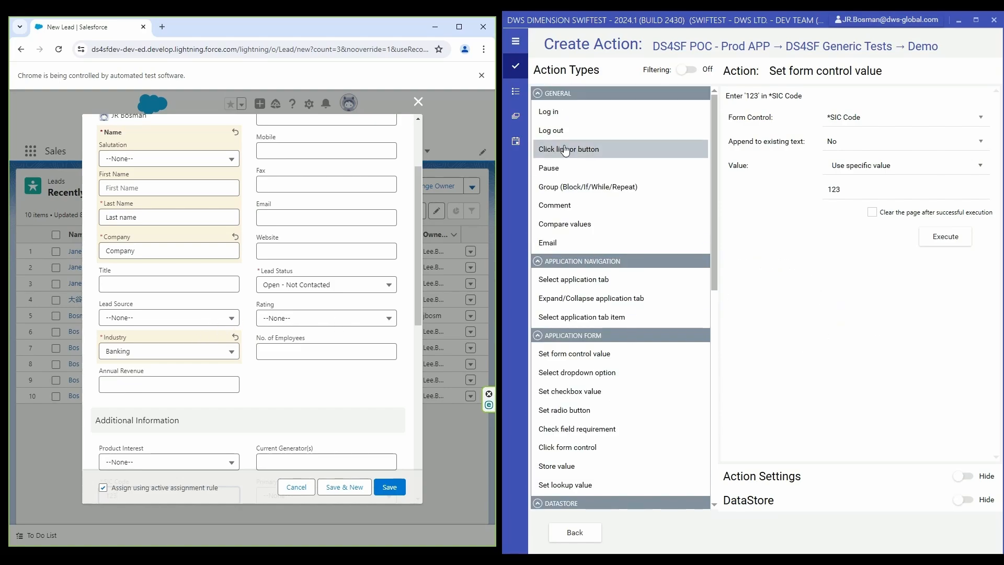
scroll(569, 365, "down", 1)
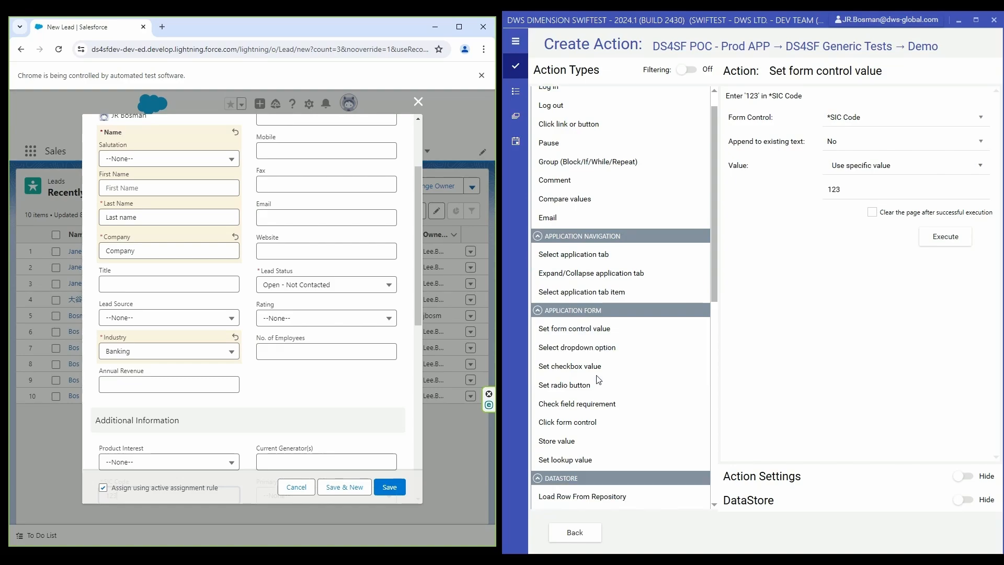
left_click(567, 427)
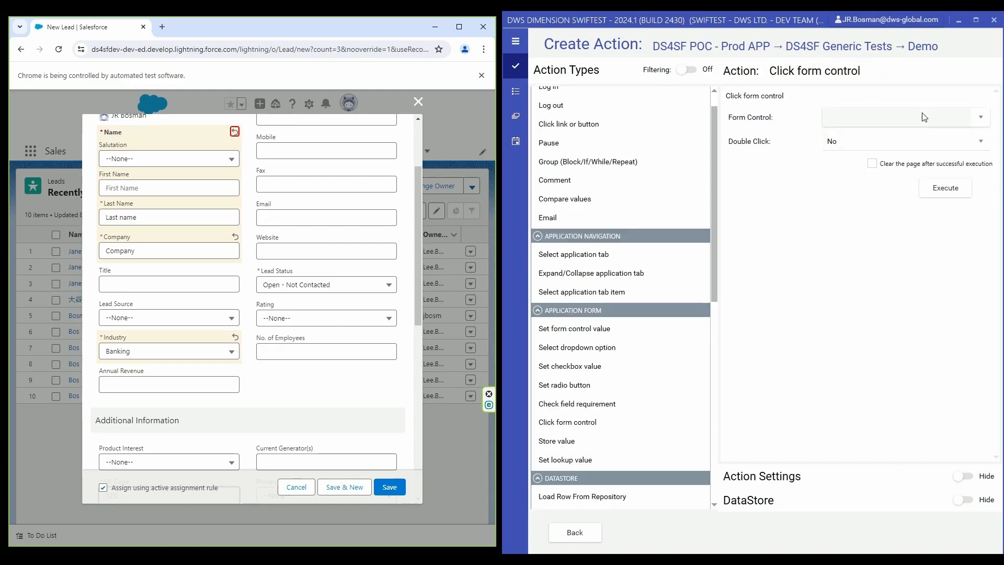
left_click(925, 118)
scroll(858, 234, "down", 3)
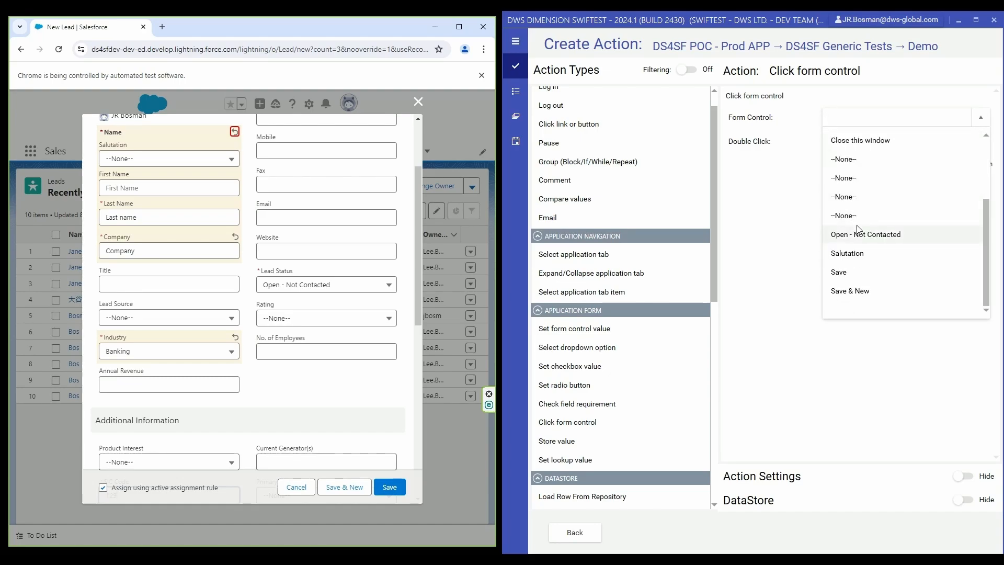
left_click(853, 273)
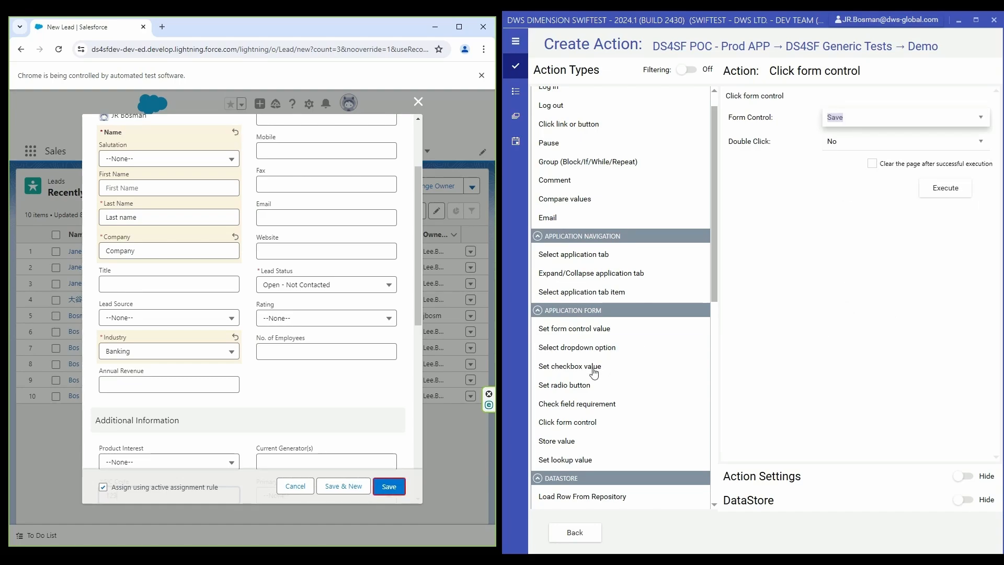
left_click(946, 188)
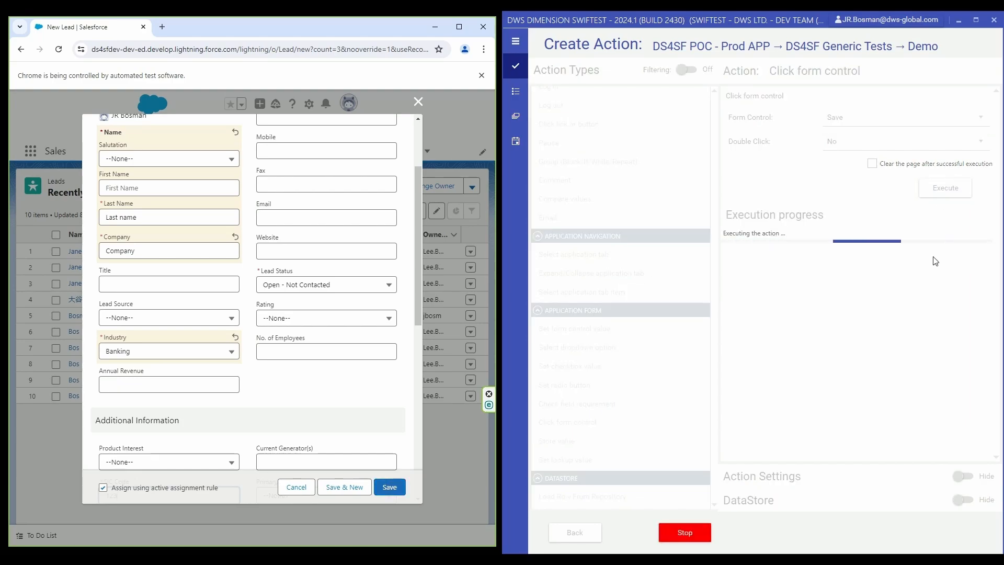